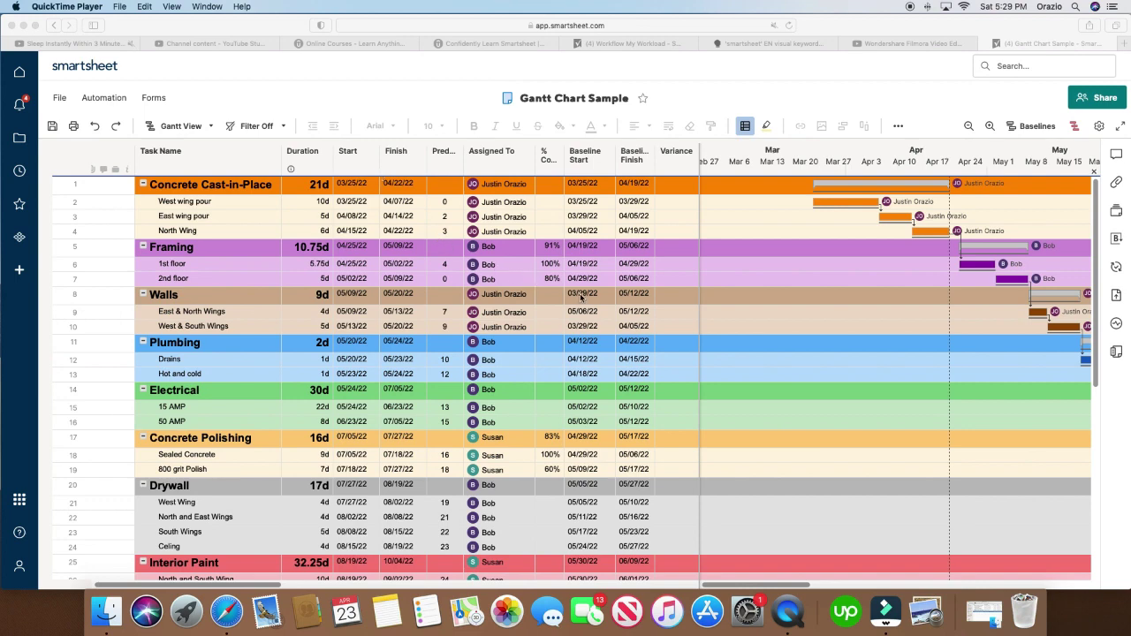
# - Scroll below the last task and move the Gantt timeline to August through October
pyautogui.scroll(-3, 572, 306)
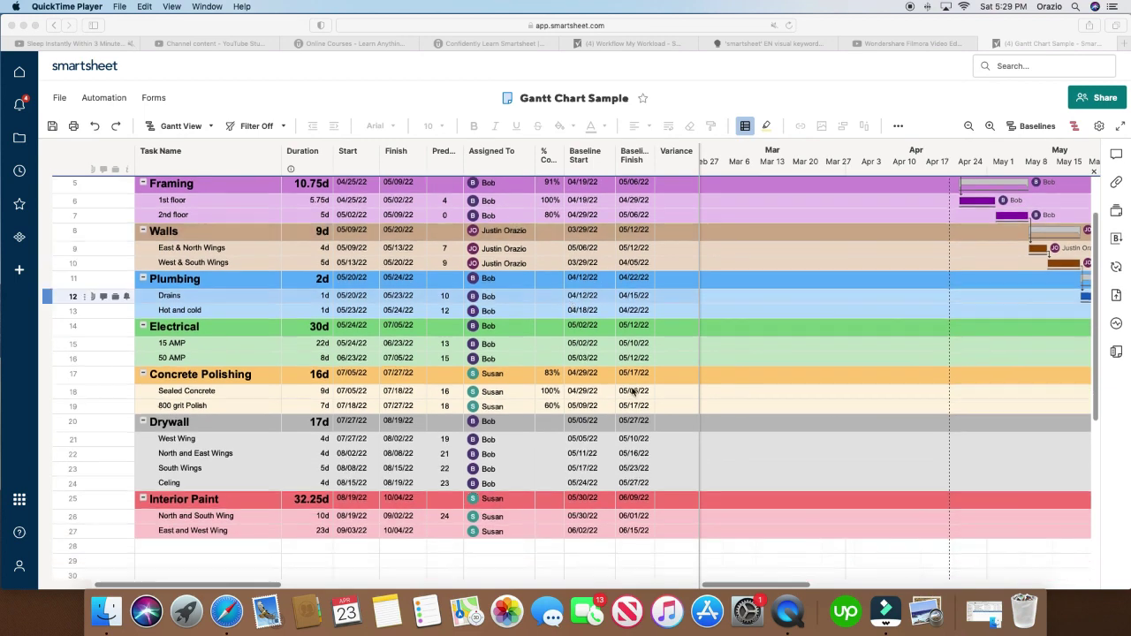
pyautogui.click(778, 586)
pyautogui.moveTo(804, 585); pyautogui.dragTo(1021, 584)
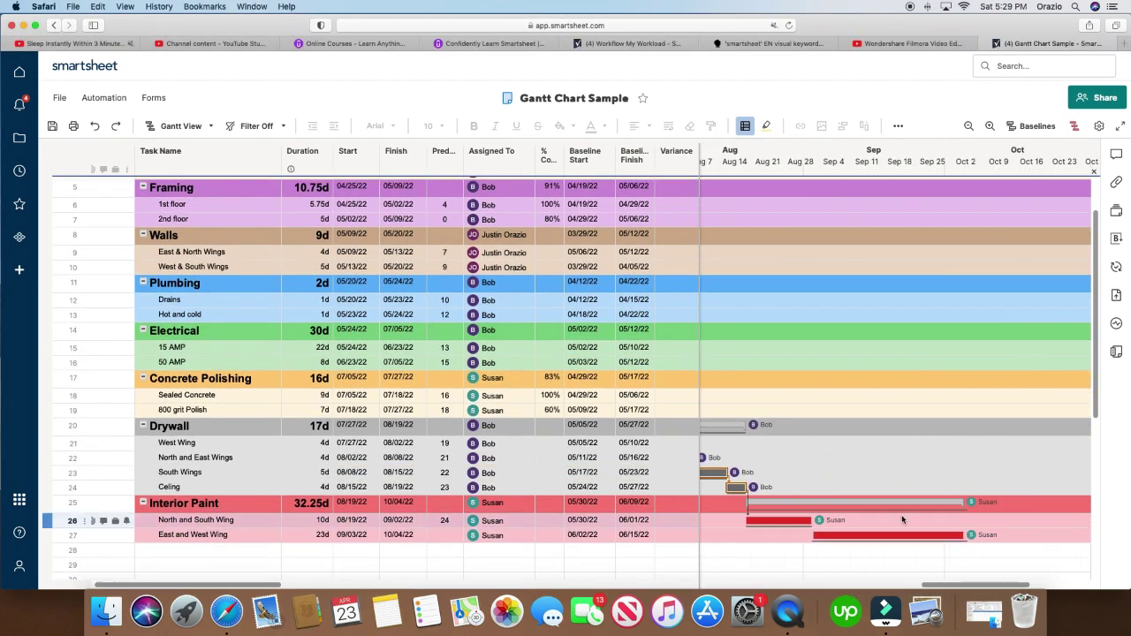
pyautogui.scroll(-1, 901, 513)
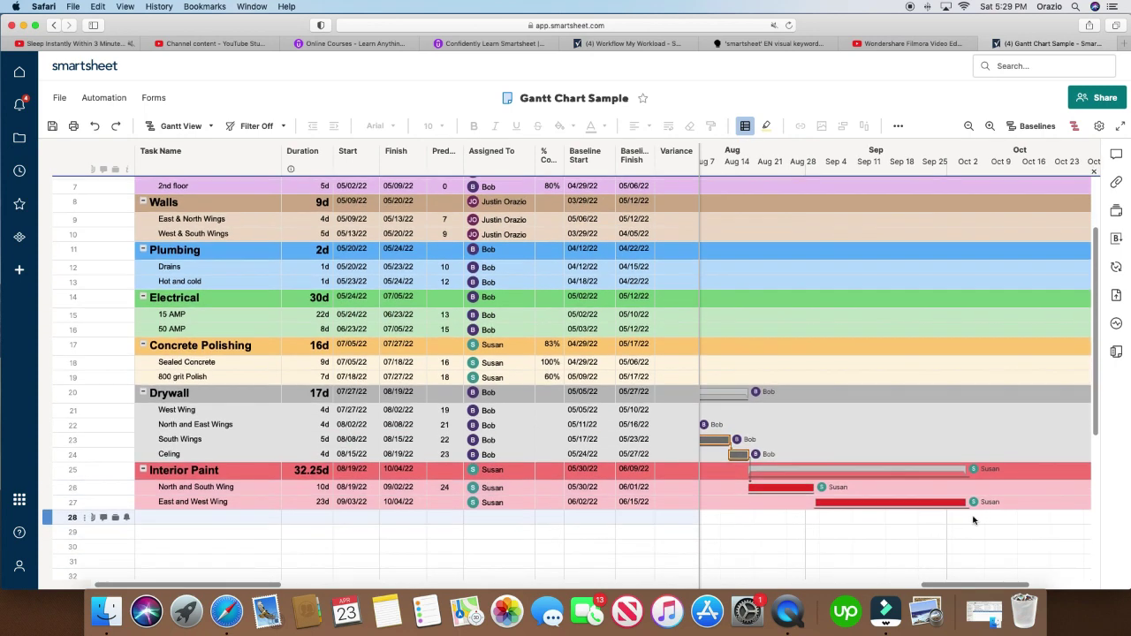
# - Enter 'Project Finished' as the task name in row 28
pyautogui.click(238, 521)
pyautogui.click(53, 501)
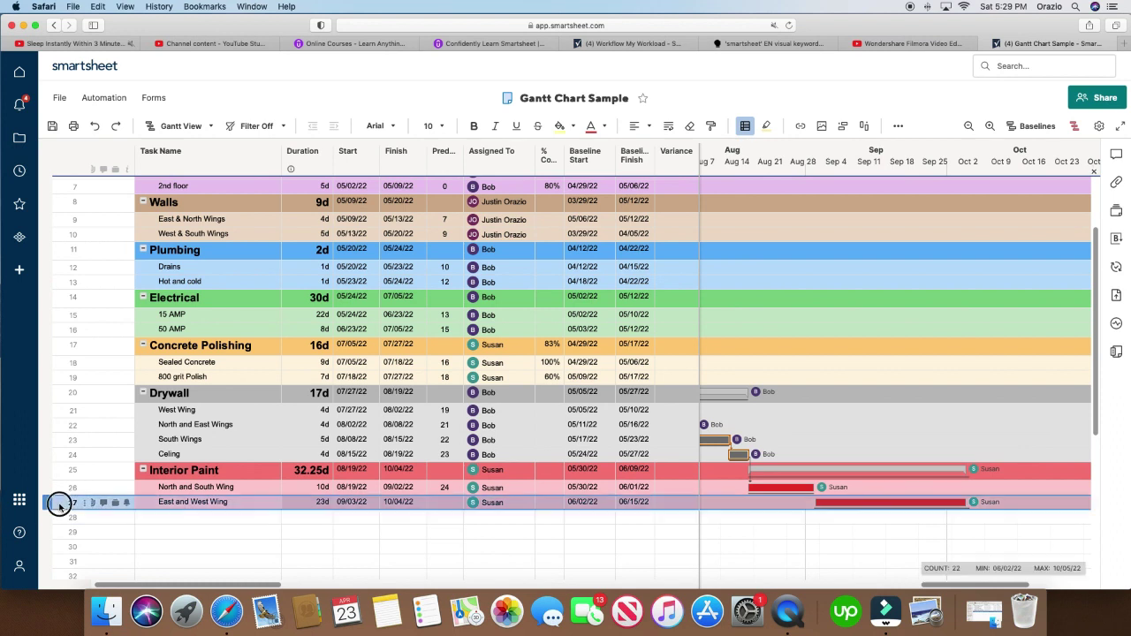
pyautogui.click(187, 520)
pyautogui.write('Project Finished')
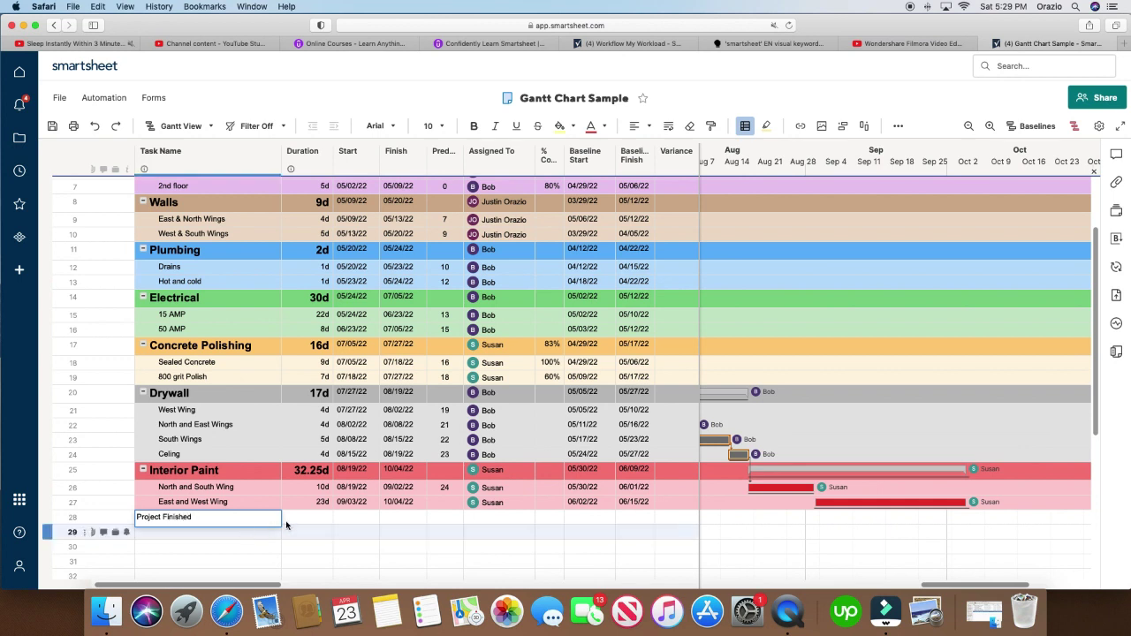
pyautogui.press('Tab')
pyautogui.press('Tab')
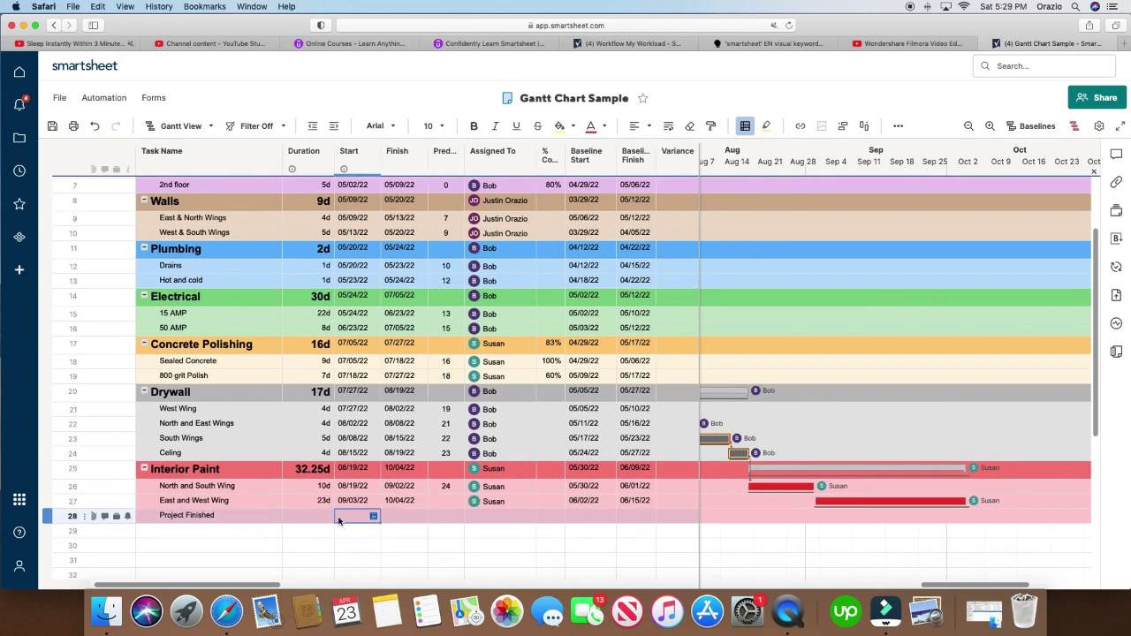
# - Set the Project Finished duration in row 28 to 0 days
pyautogui.click(323, 517)
pyautogui.scroll(-1, 320, 521)
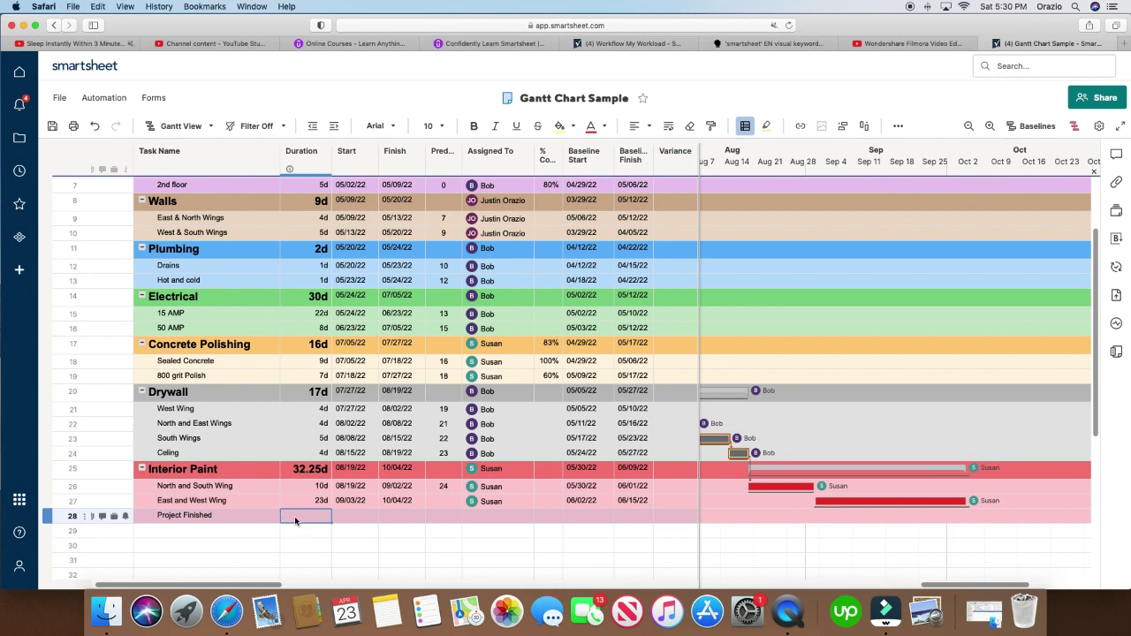
pyautogui.write('0')
pyautogui.press('Return')
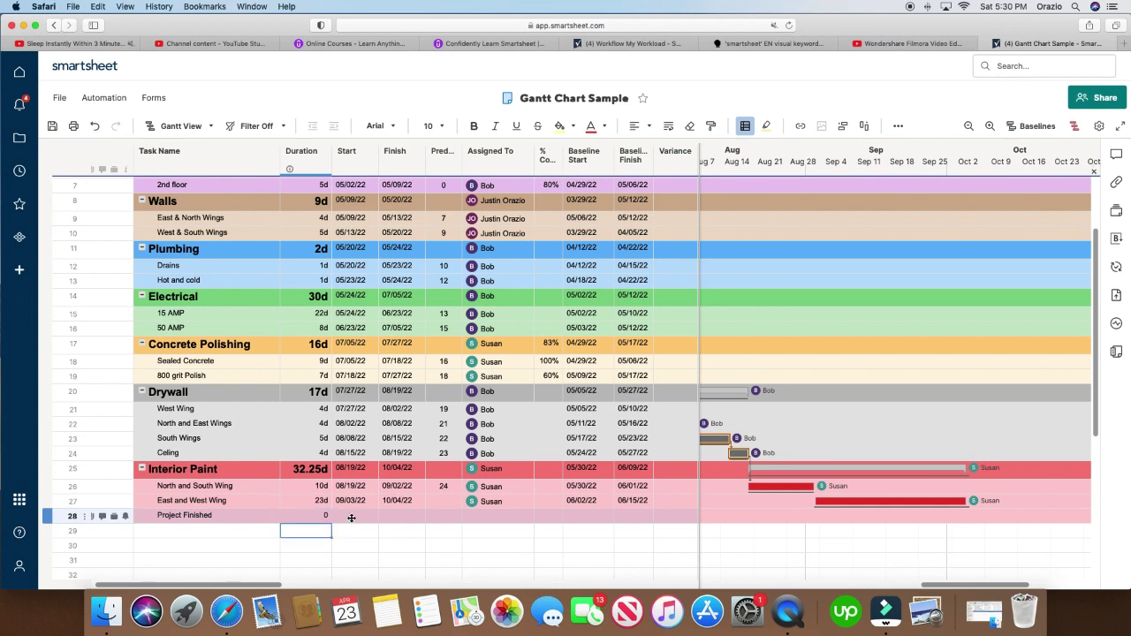
pyautogui.click(351, 517)
# - Pick a Project Finished start date in the calendar, first landing on April 27, 2022
pyautogui.click(371, 515)
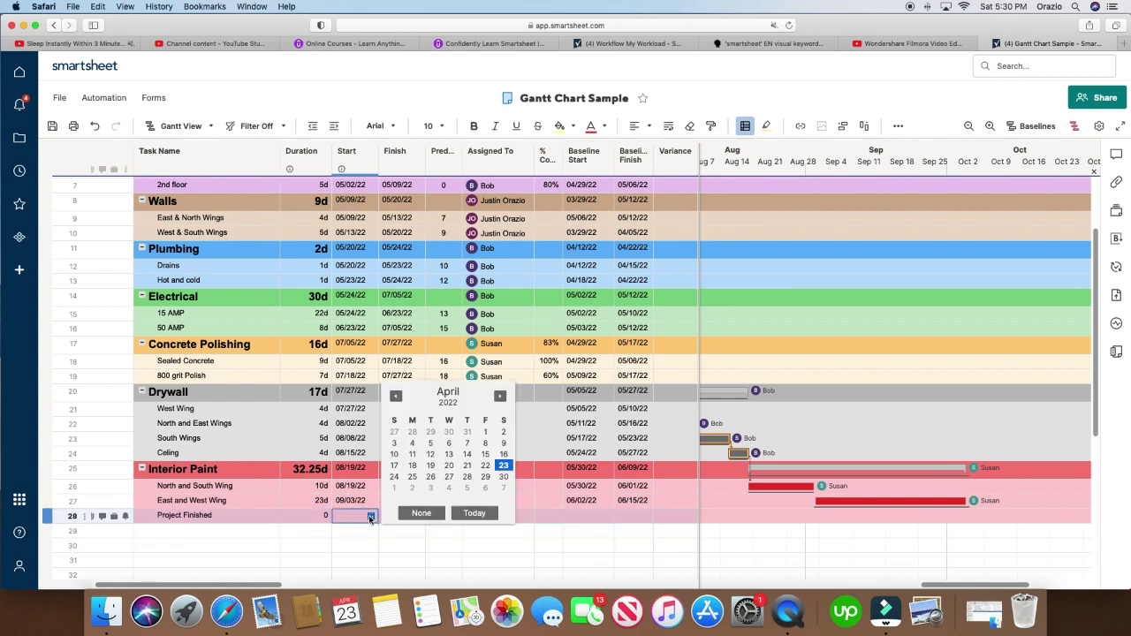
pyautogui.click(501, 467)
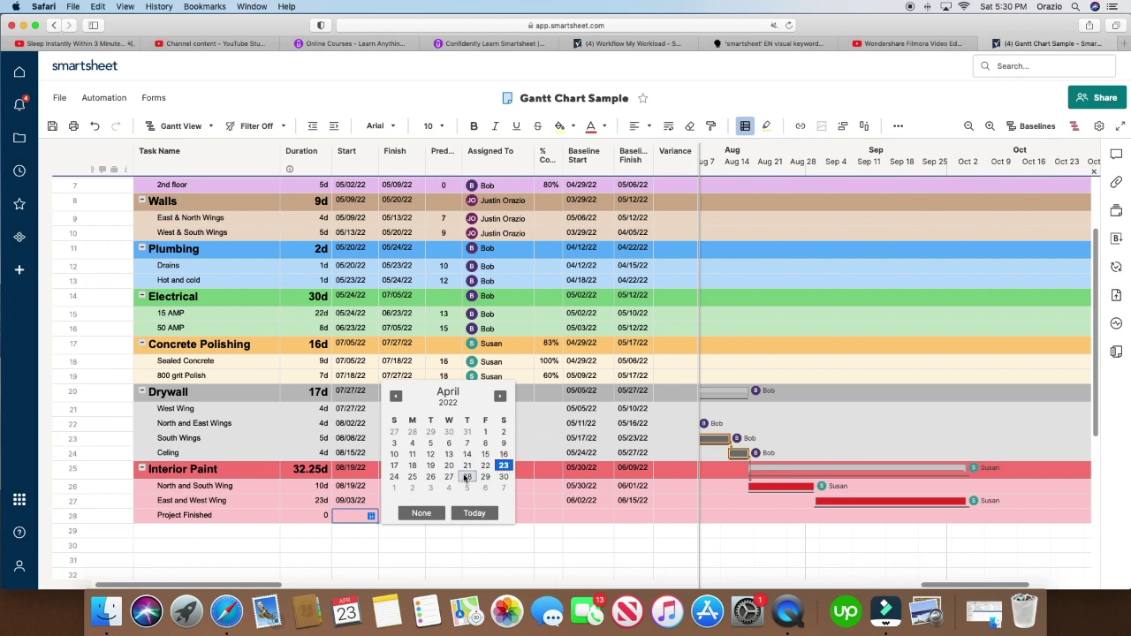
pyautogui.click(449, 476)
pyautogui.click(407, 517)
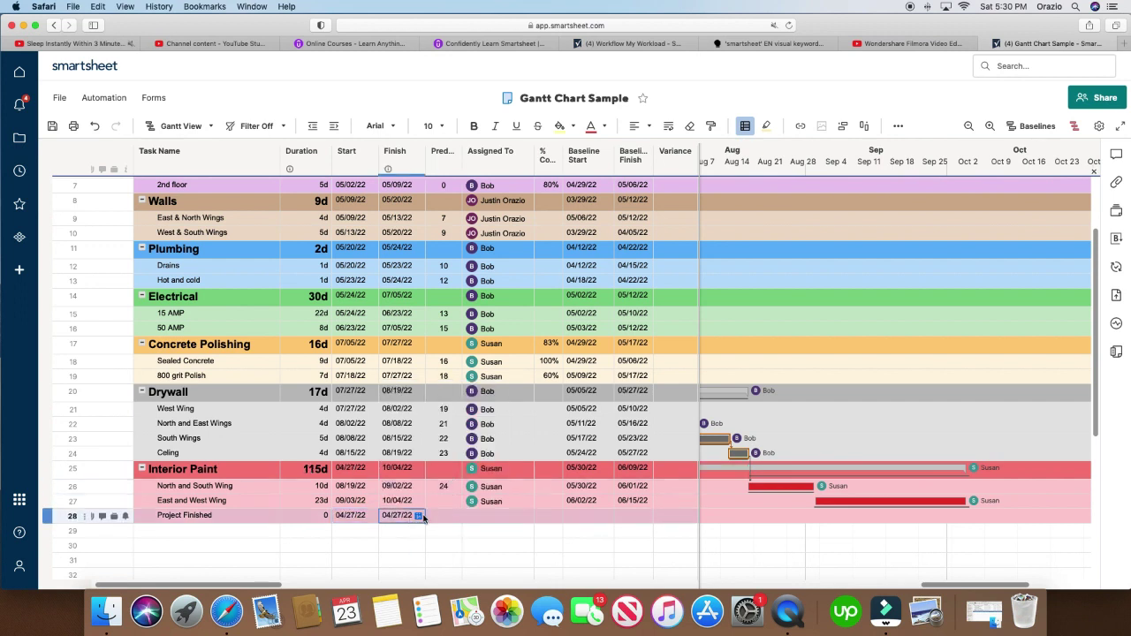
# - Change the Project Finished start date to October 20, 2022
pyautogui.click(371, 517)
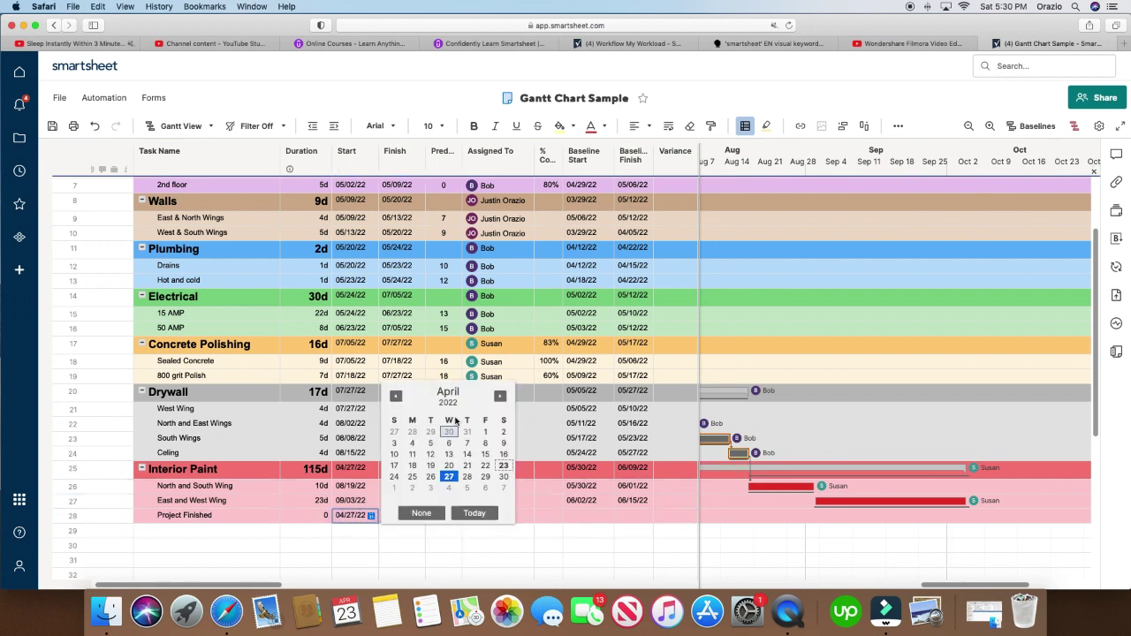
pyautogui.click(499, 397)
pyautogui.click(499, 397)
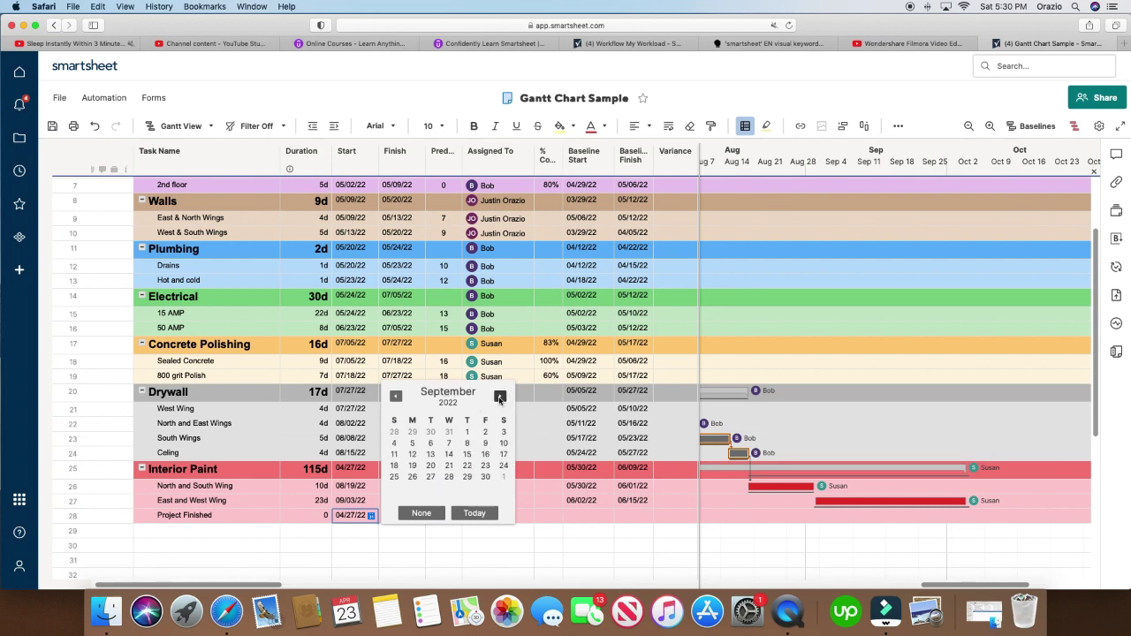
pyautogui.click(395, 396)
pyautogui.click(500, 398)
pyautogui.click(499, 397)
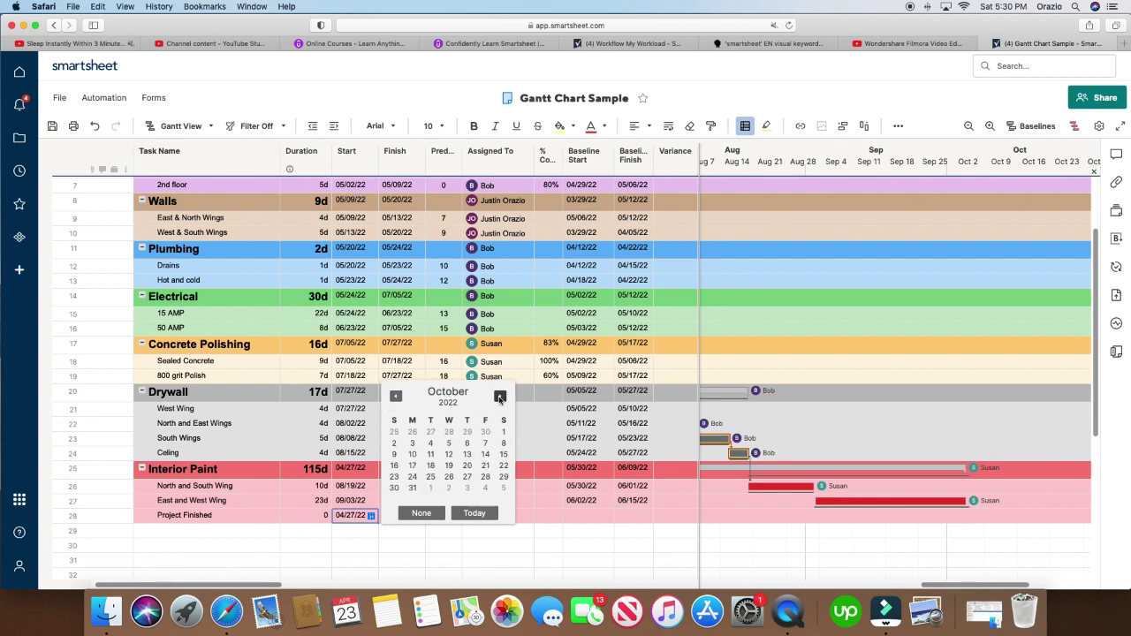
pyautogui.click(466, 465)
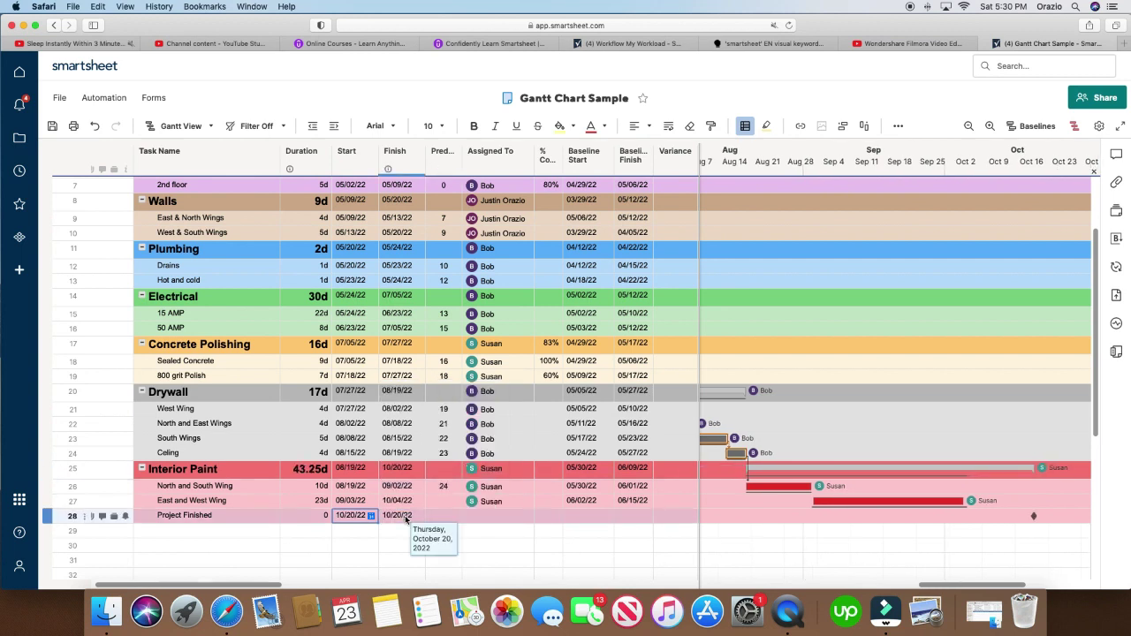
pyautogui.click(412, 521)
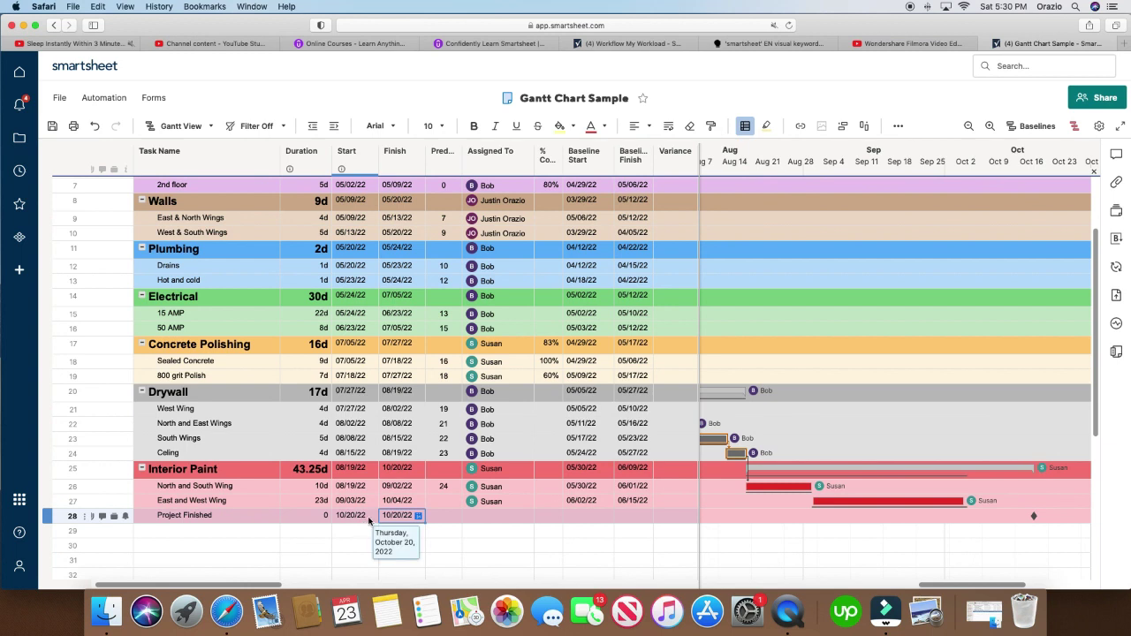
pyautogui.click(369, 517)
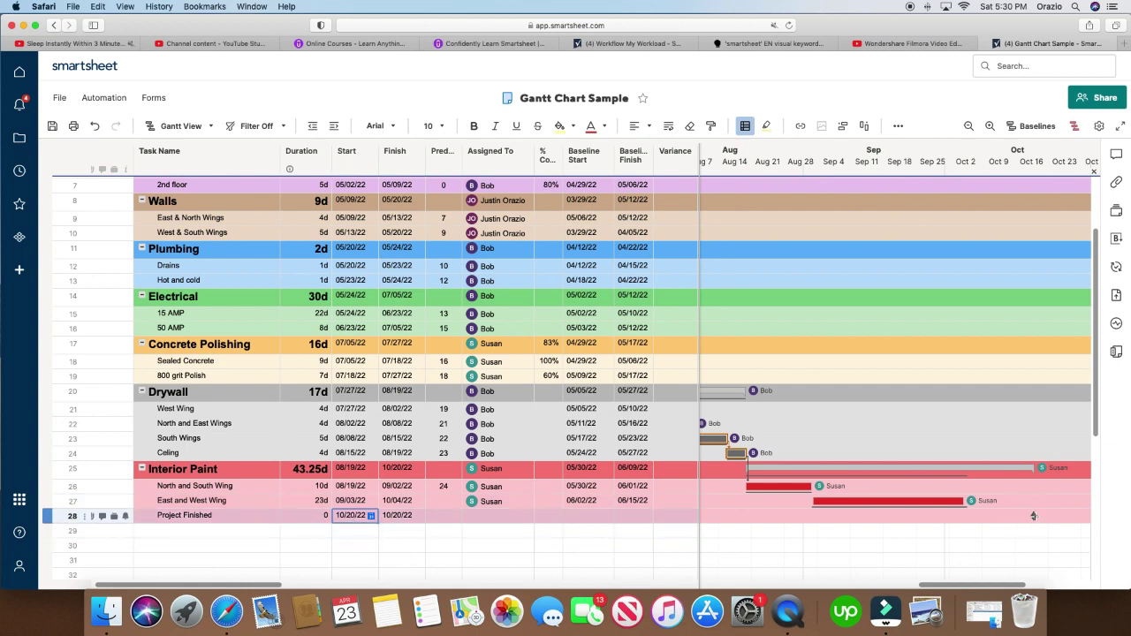
# - Link Project Finished after East and West Wing (10/04/22), then drag it later
pyautogui.moveTo(1032, 516); pyautogui.dragTo(893, 516)
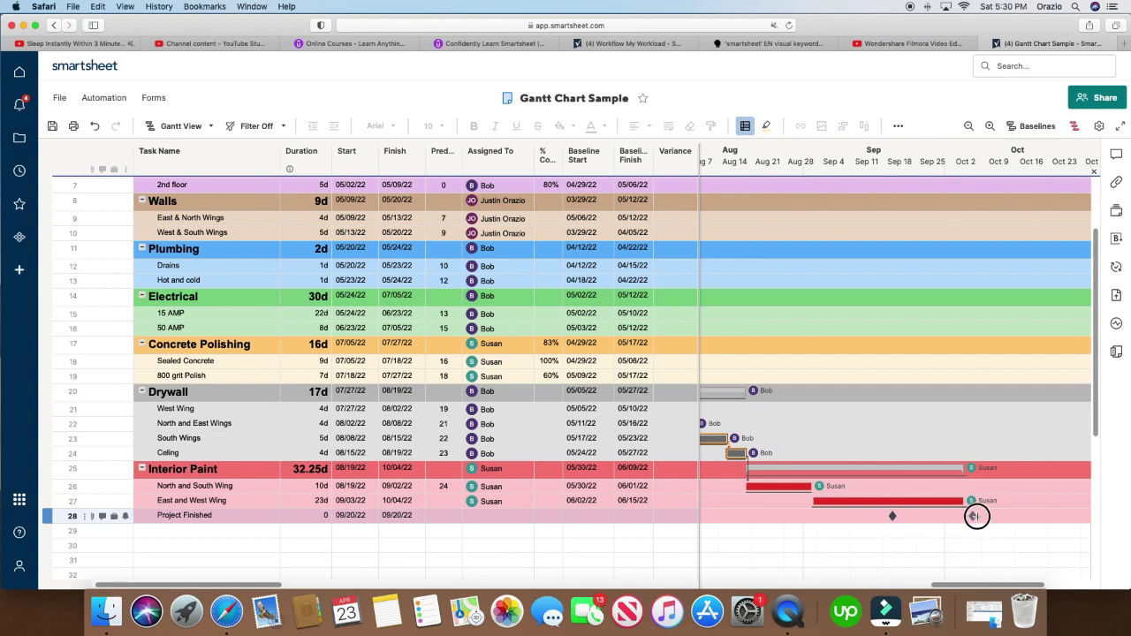
pyautogui.moveTo(976, 516); pyautogui.dragTo(987, 516)
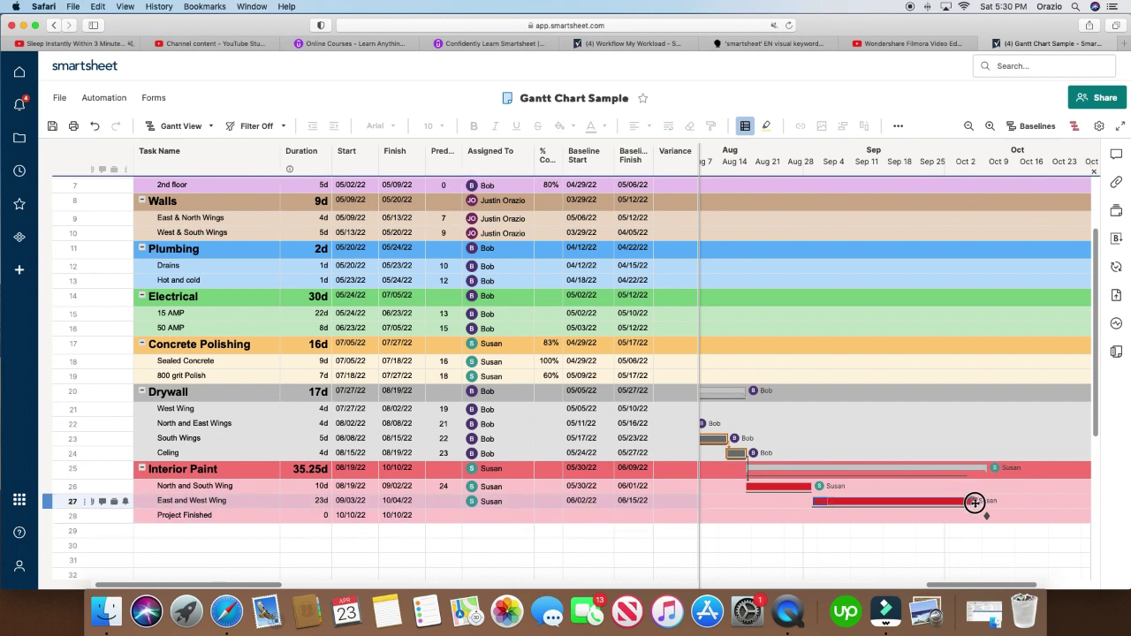
pyautogui.click(965, 503)
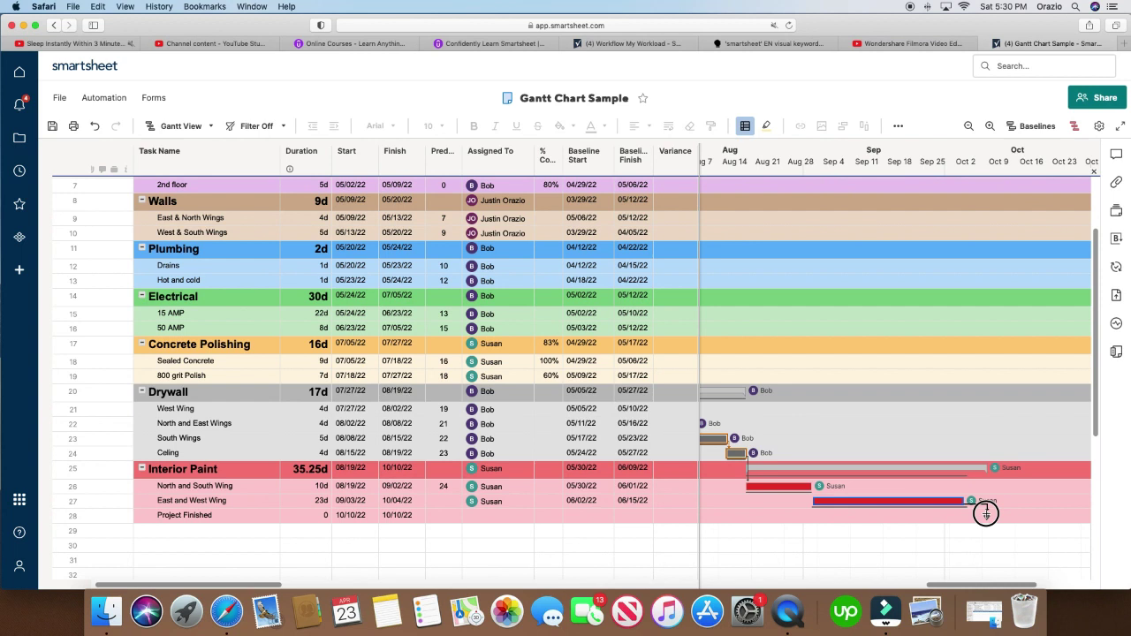
pyautogui.moveTo(986, 513); pyautogui.dragTo(984, 514)
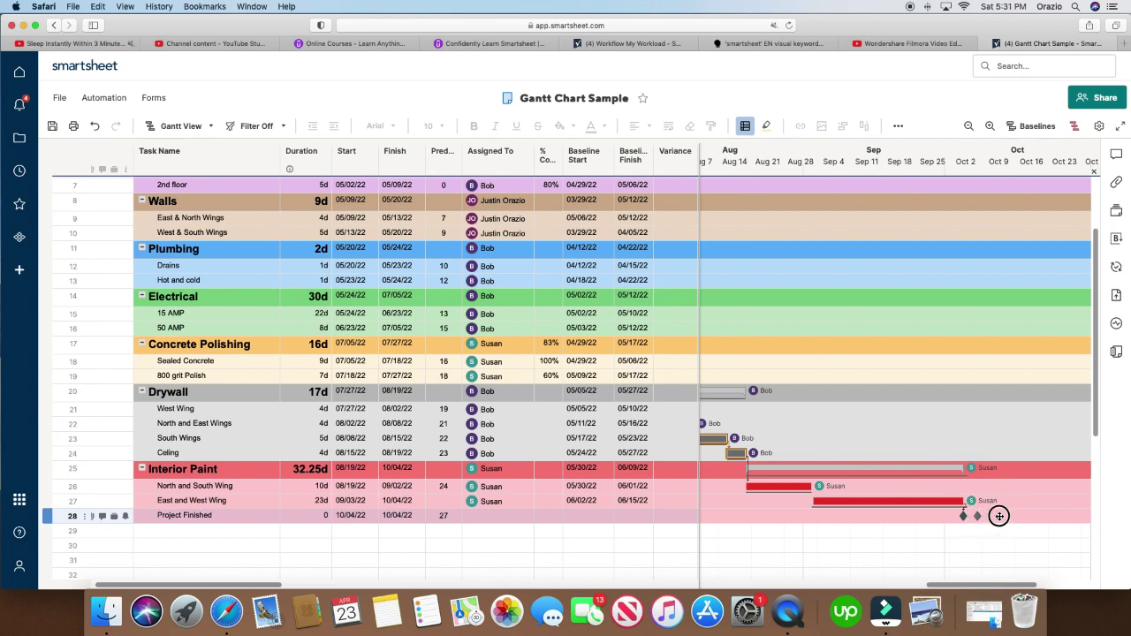
pyautogui.moveTo(963, 515); pyautogui.dragTo(1008, 515)
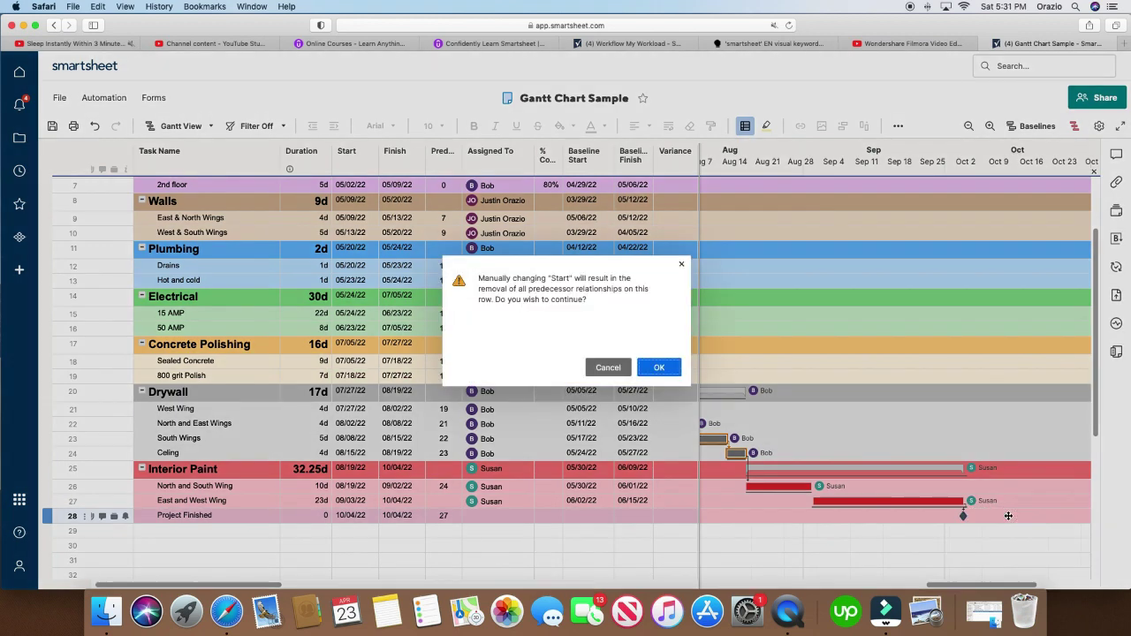
# - Drop the predecessor and move Project Finished to 08/27/22, linking it ahead of 800 grit Polish
pyautogui.click(659, 367)
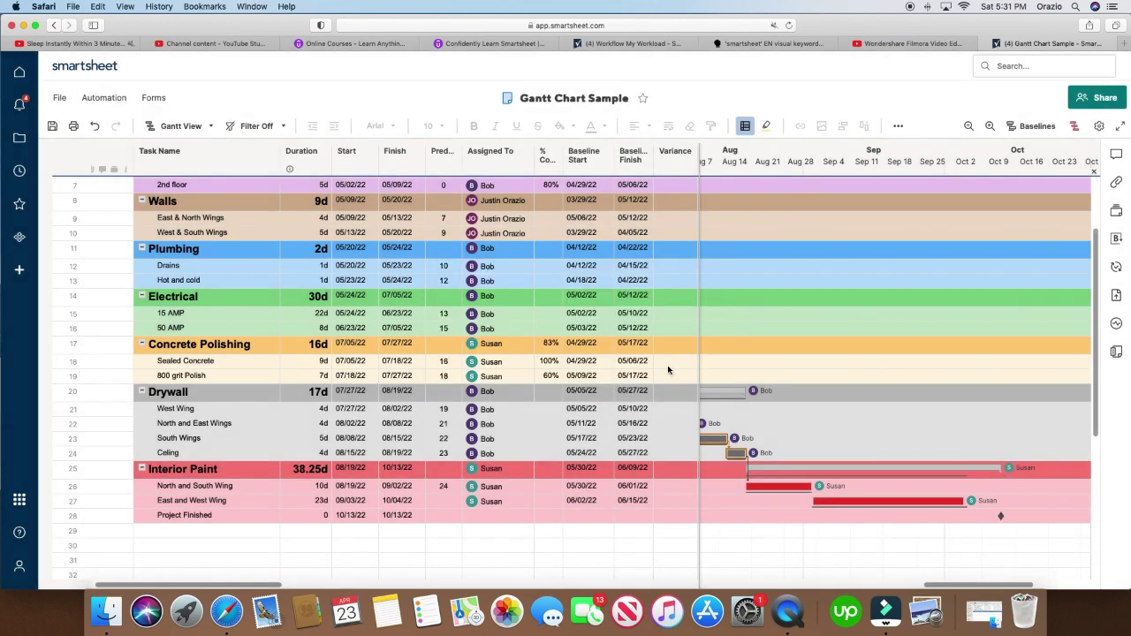
pyautogui.moveTo(1001, 517)
pyautogui.mouseDown()
pyautogui.moveTo(760, 515)
pyautogui.moveTo(780, 517)
pyautogui.moveTo(726, 467)
pyautogui.moveTo(780, 385)
pyautogui.mouseUp()
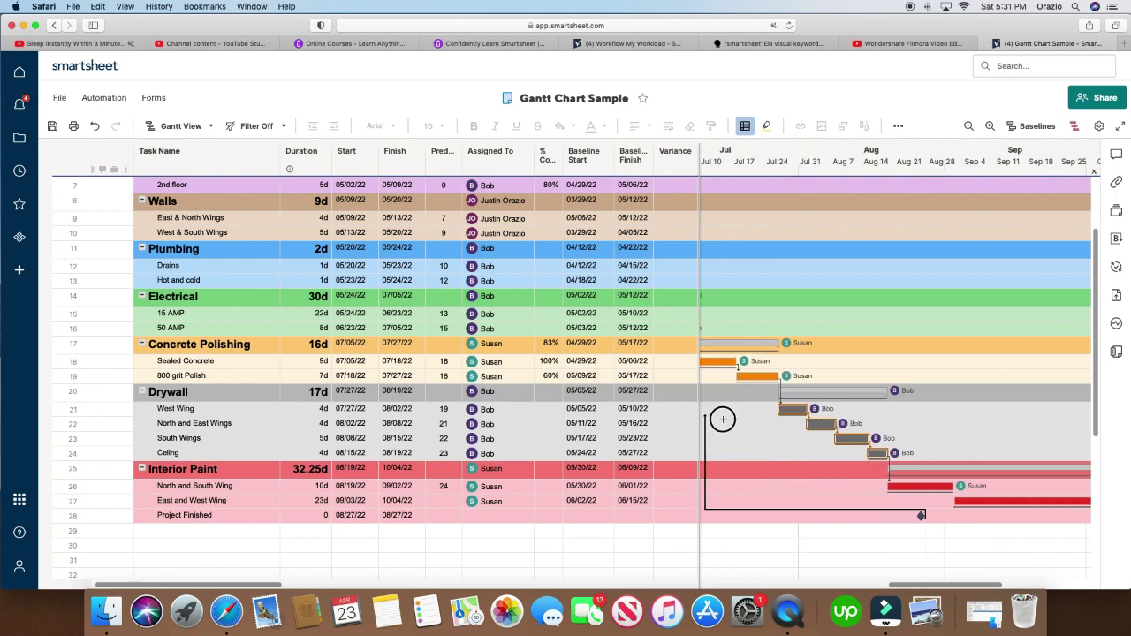
pyautogui.moveTo(780, 384); pyautogui.dragTo(777, 381)
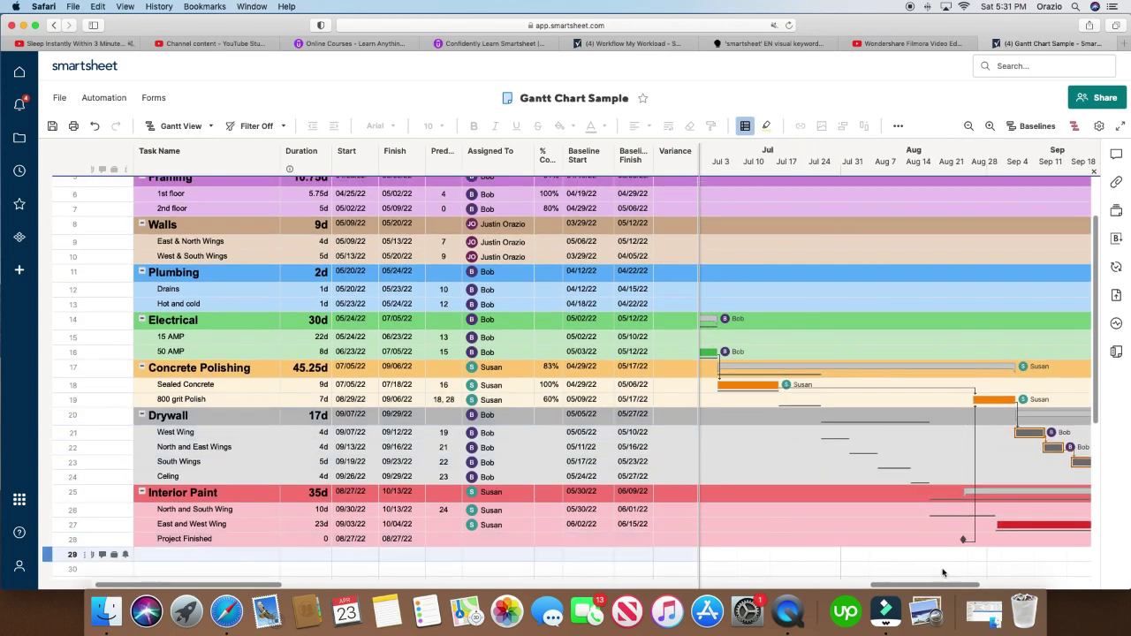
pyautogui.moveTo(949, 584); pyautogui.dragTo(1002, 584)
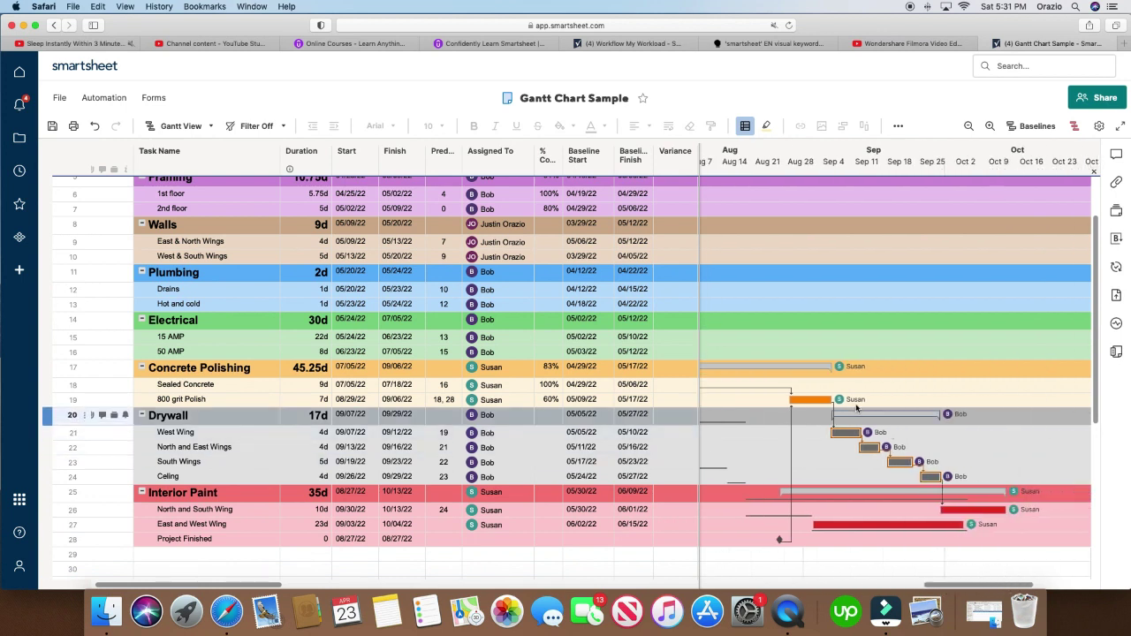
pyautogui.click(806, 395)
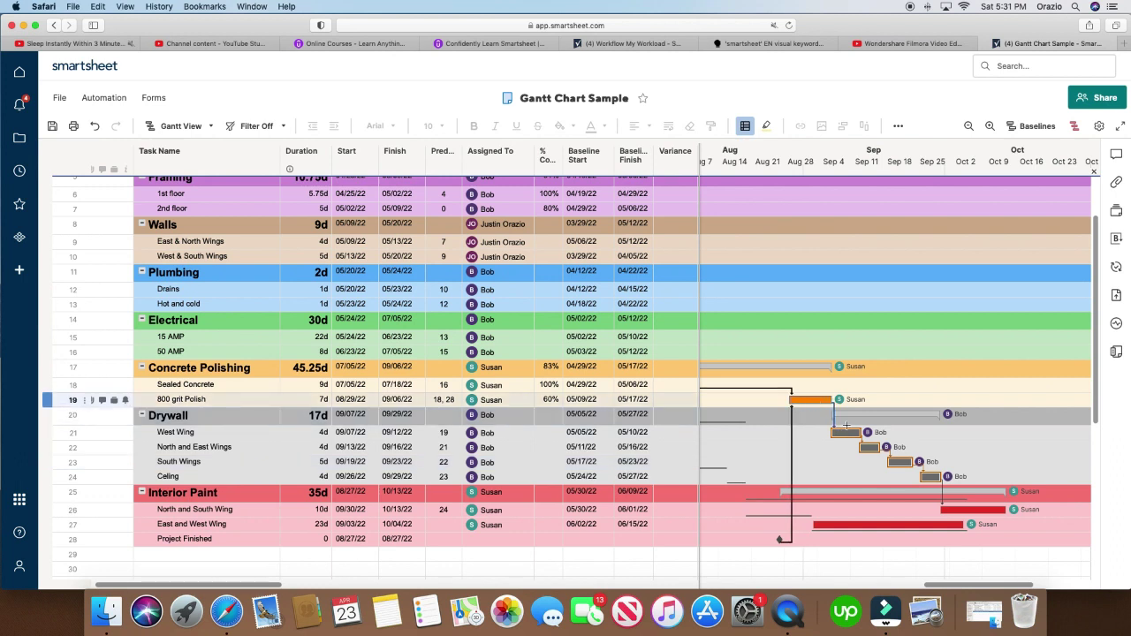
# - Undo the 800 grit Polish link and scroll the Gantt timeline back to earlier months
pyautogui.click(95, 126)
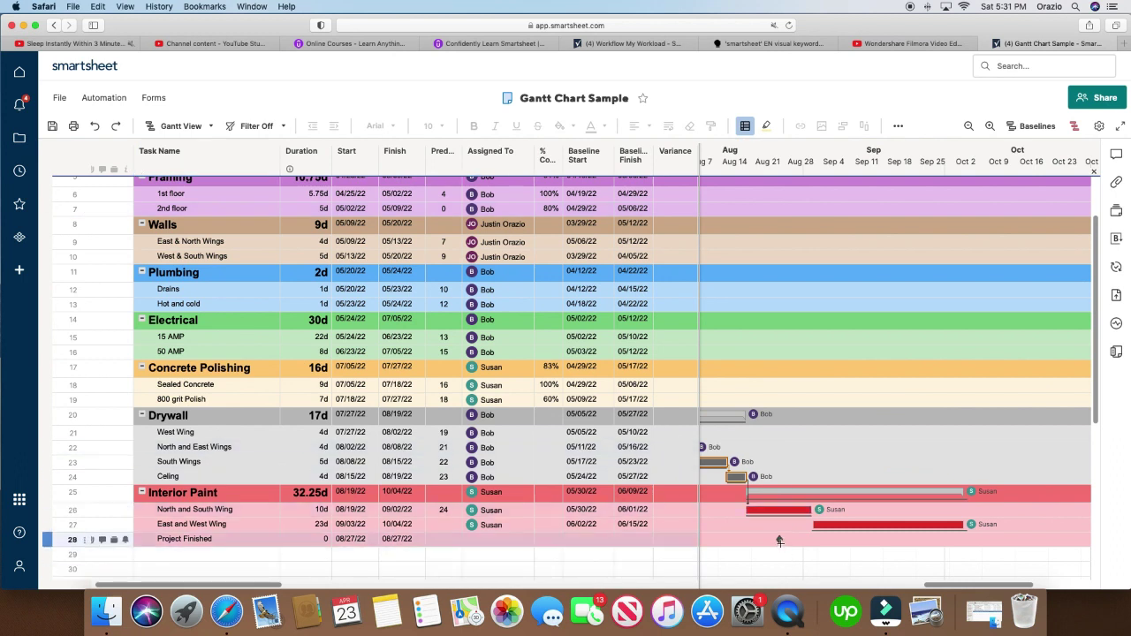
pyautogui.moveTo(949, 586); pyautogui.dragTo(814, 588)
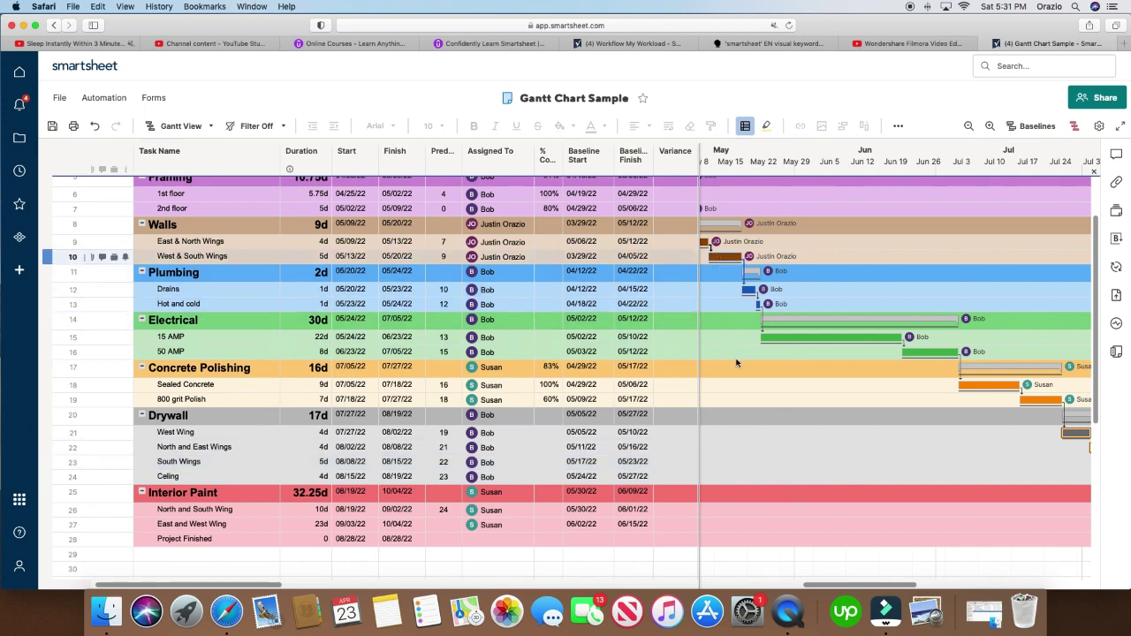
pyautogui.moveTo(852, 588); pyautogui.dragTo(785, 587)
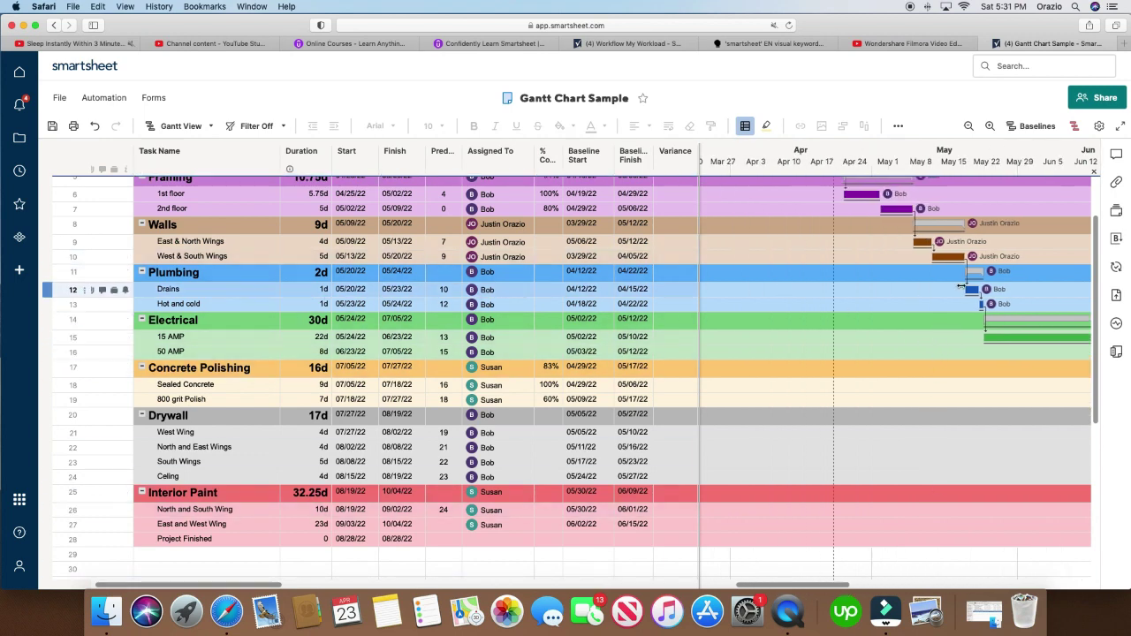
# - Enter 0 as the Drains duration, which shrinks Plumbing to 1 day
pyautogui.click(319, 294)
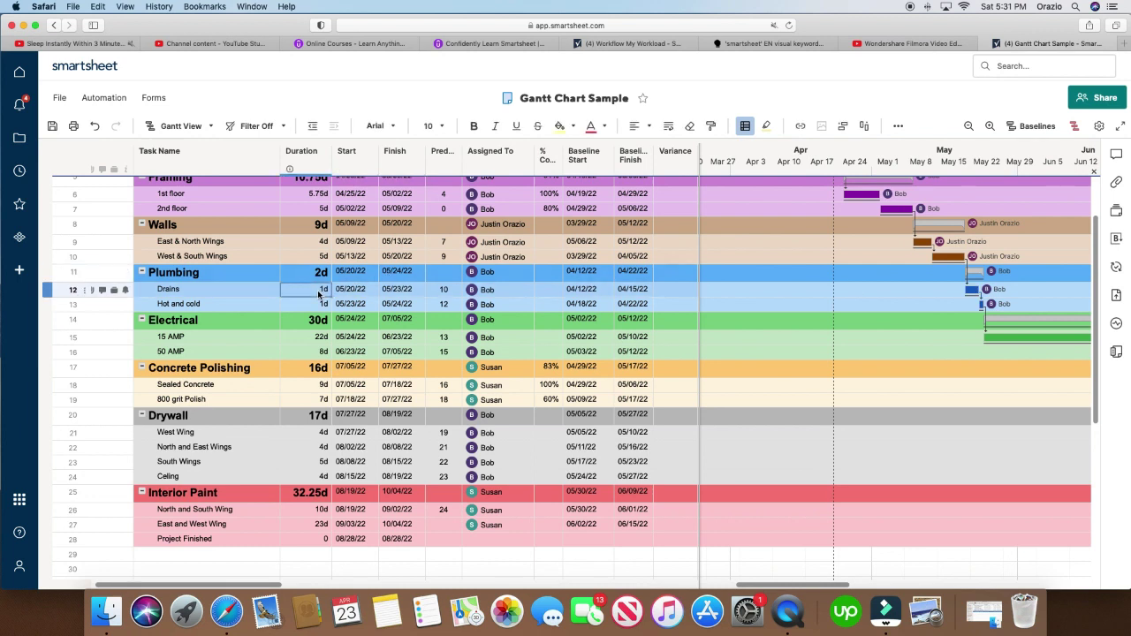
pyautogui.write('0')
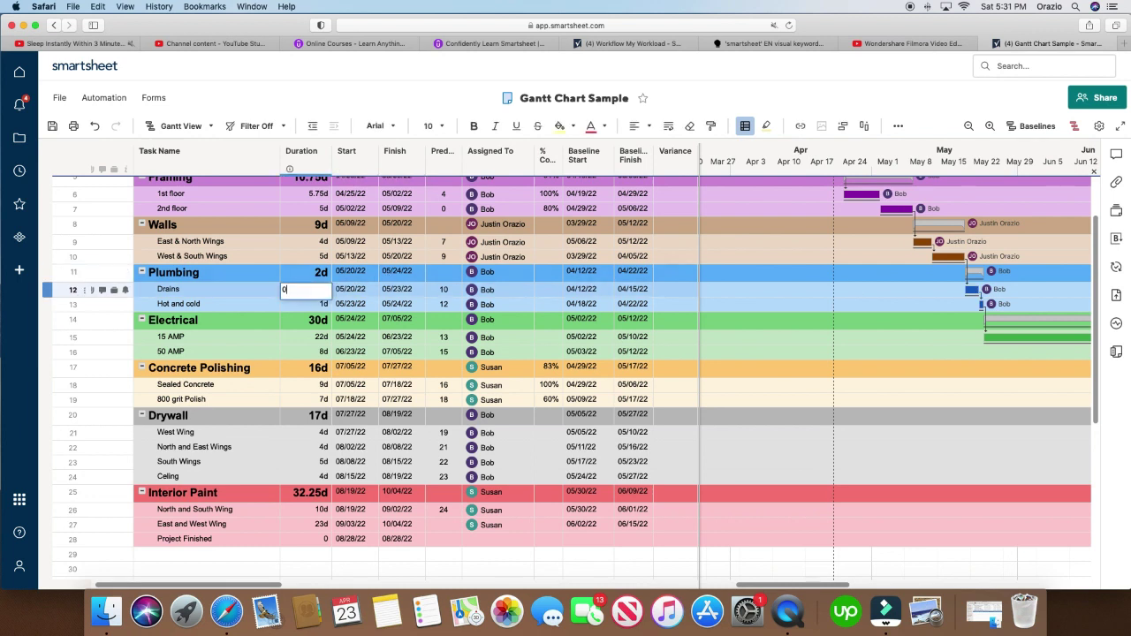
pyautogui.press('Return')
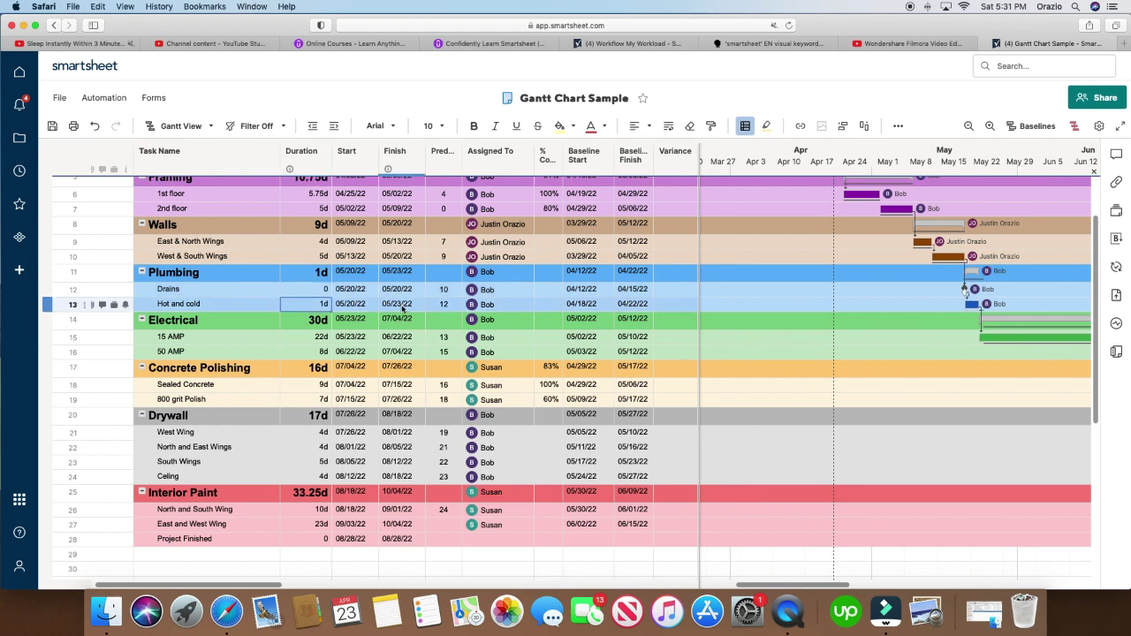